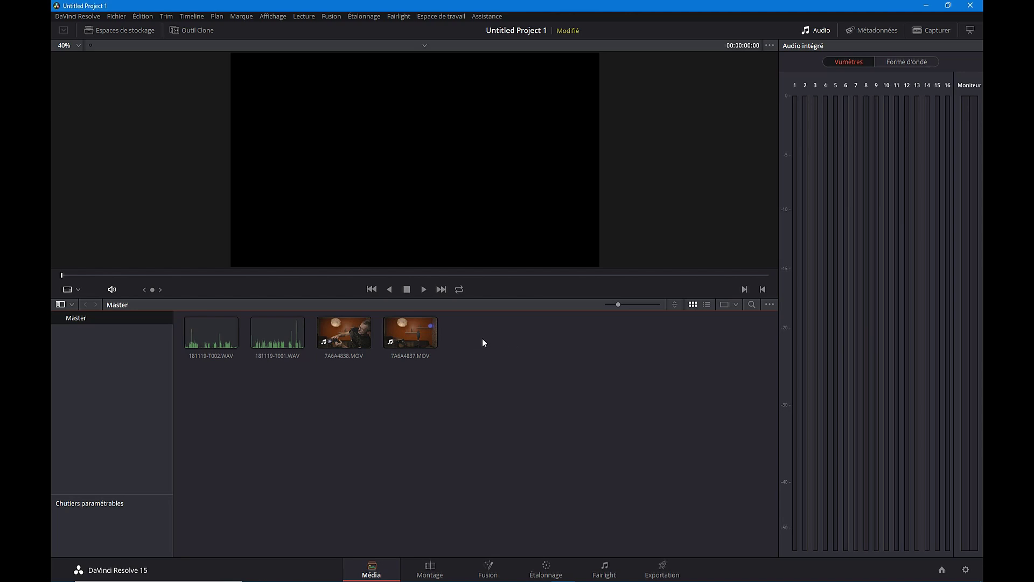
Step: Preview the 7A6A4838.MOV clip by scrubbing forward through it in the viewer, leaving no clip selected
left_click(350, 335)
left_click_drag(299, 276, 309, 276)
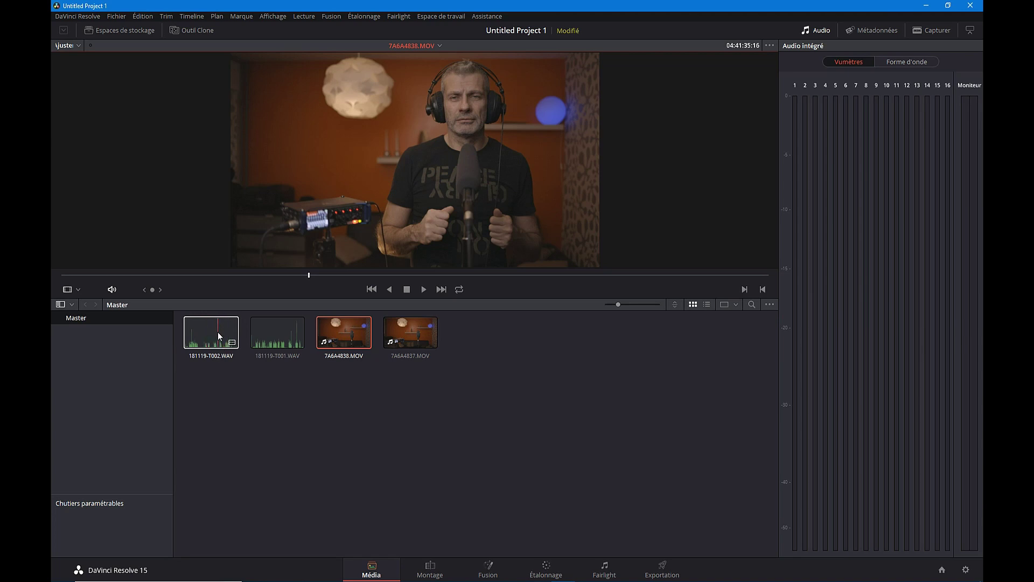
left_click(478, 345)
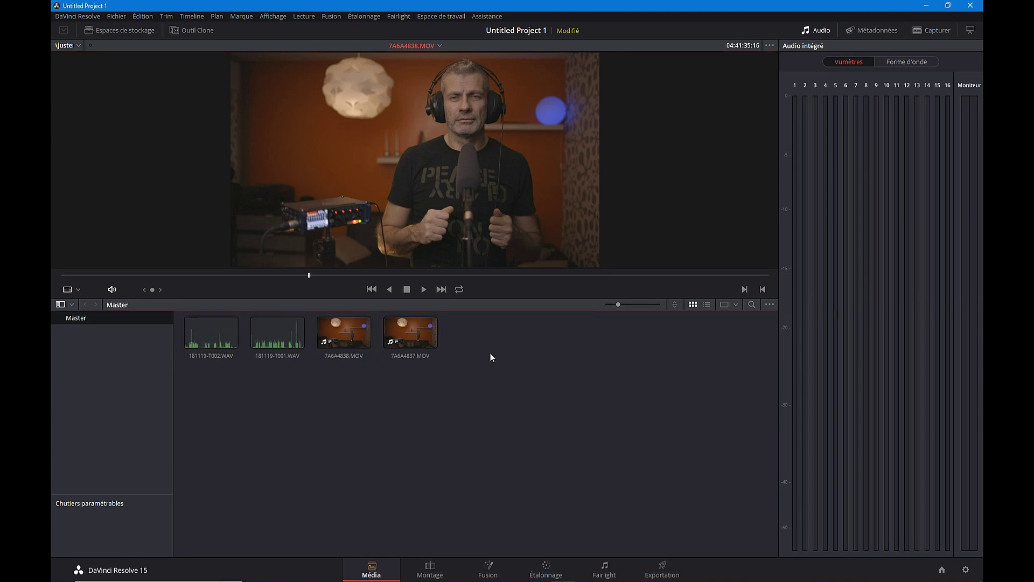
Step: Automatically synchronize the audio of the two WAV files and two MOV clips based on waveform
left_click_drag(488, 341, 200, 356)
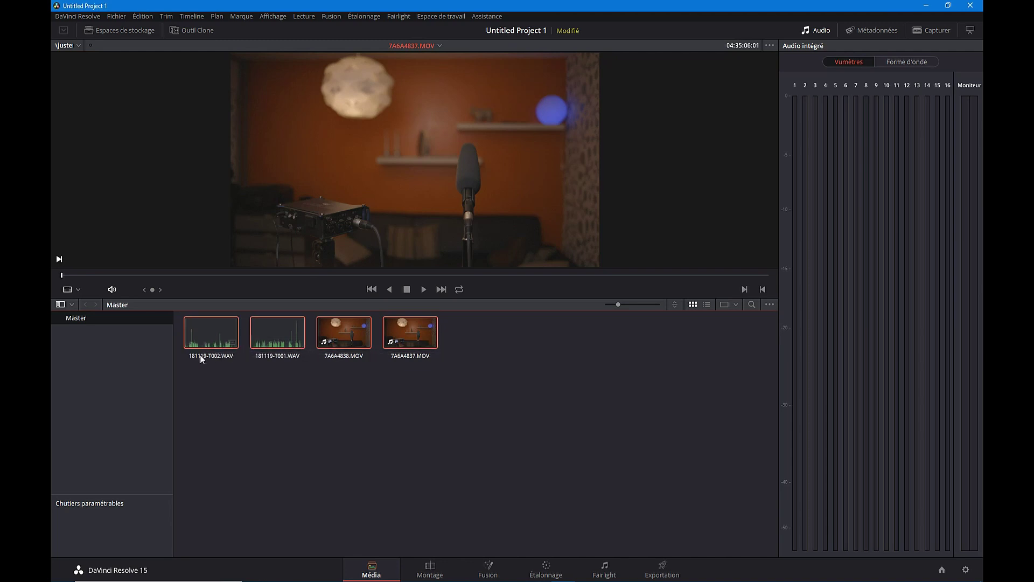
right_click(206, 338)
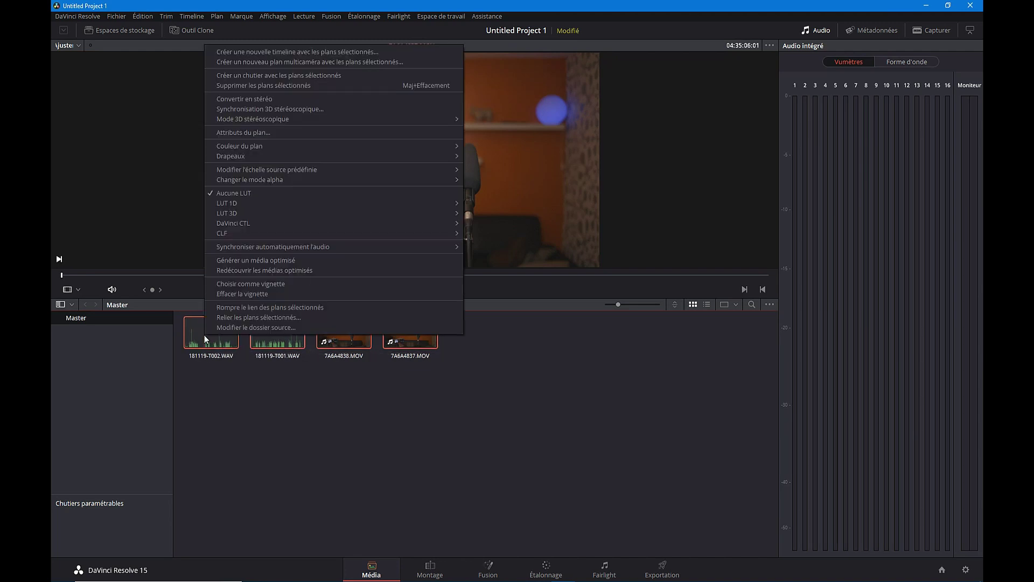
mouse_move(274, 245)
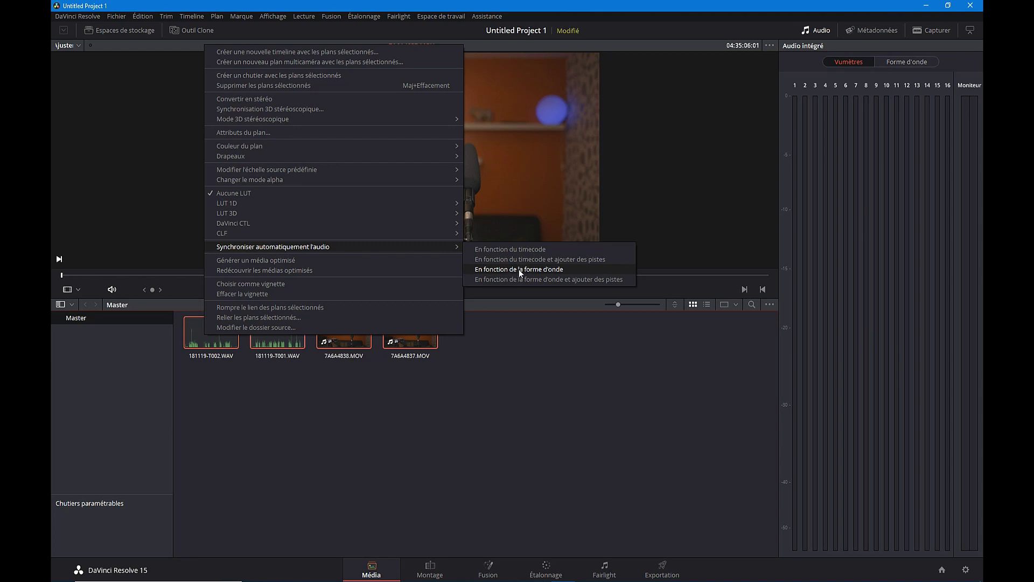
left_click(547, 270)
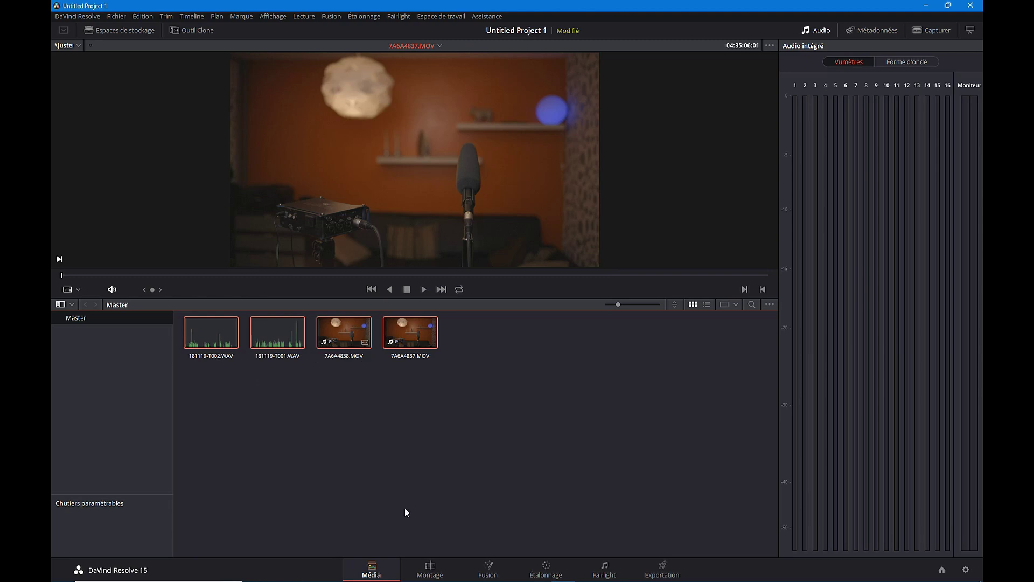
Step: Open 7A6A4838.MOV on the Edit page and play it from about the middle to check its synchronized sound
left_click(437, 569)
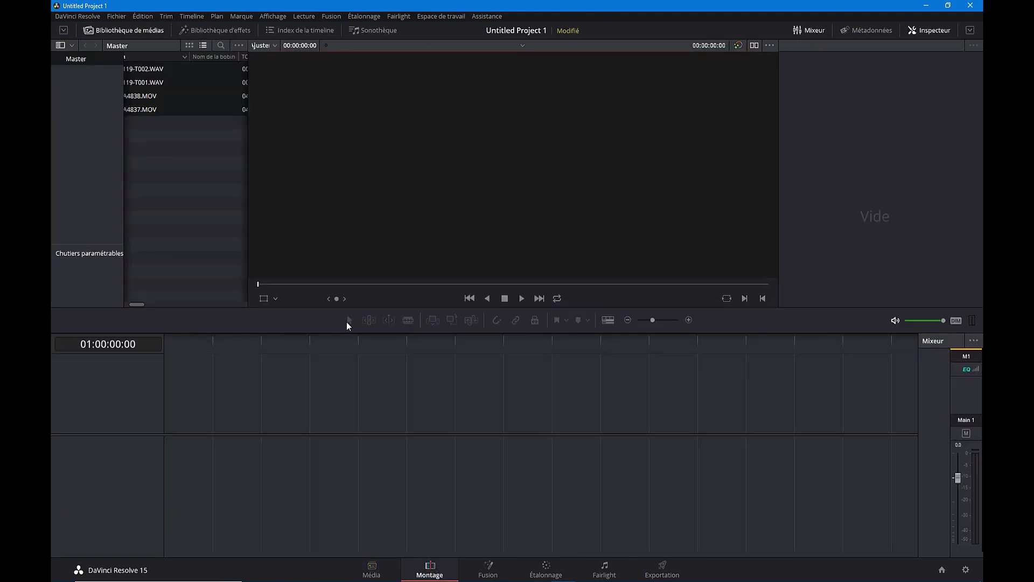
left_click(171, 95)
left_click(197, 92)
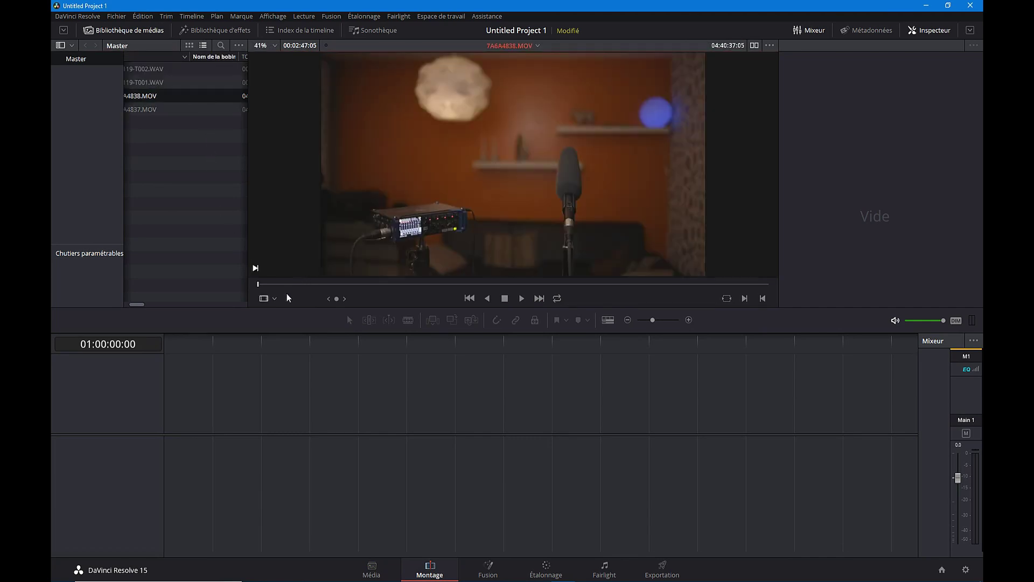
left_click_drag(260, 284, 512, 287)
left_click(522, 298)
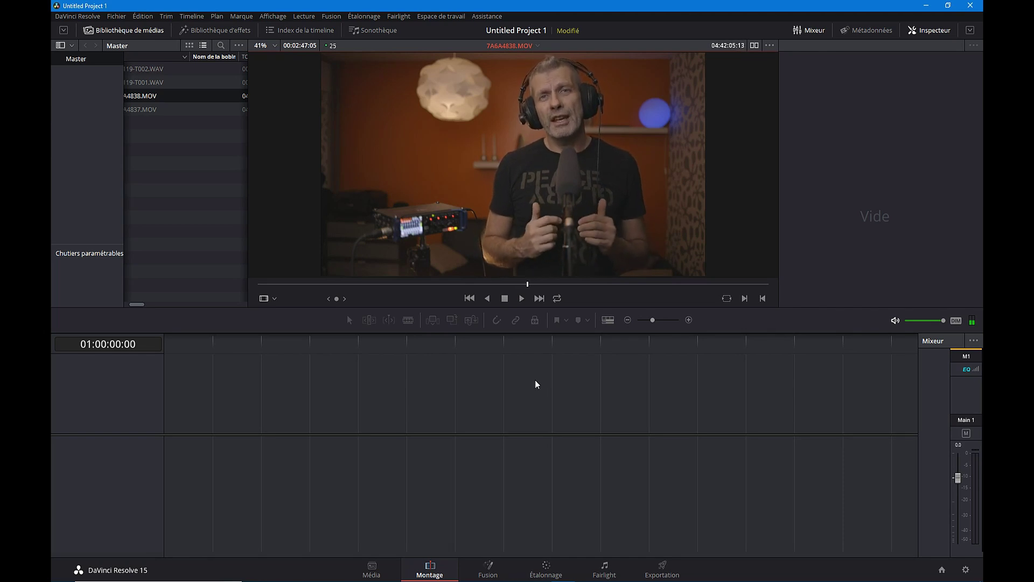
key("space")
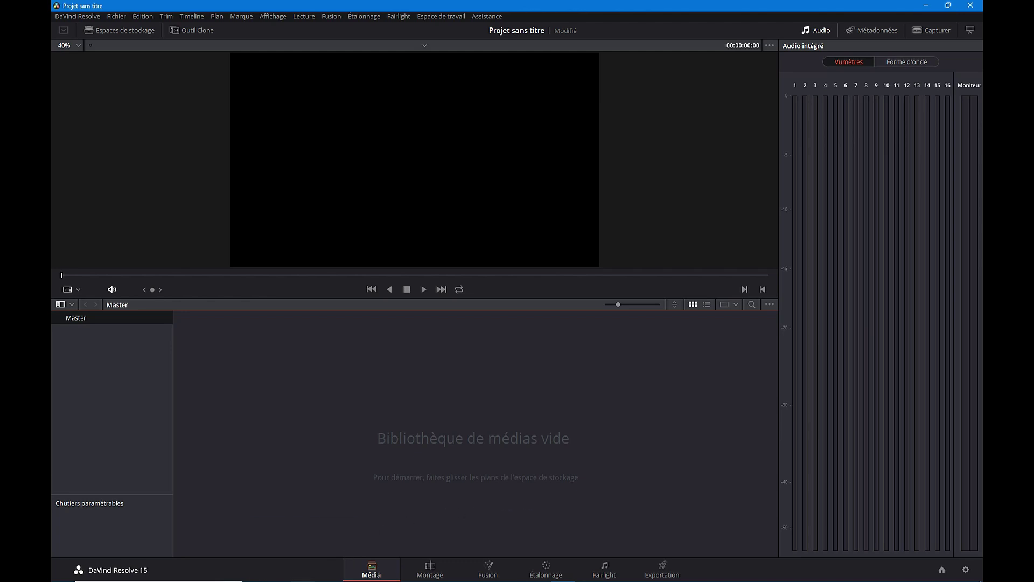
Step: Import 7A6A4838.MOV and 181119-T002.WAV from the davinci resolve synchro son folder into the empty media pool
left_click(302, 581)
left_click_drag(487, 203, 474, 463)
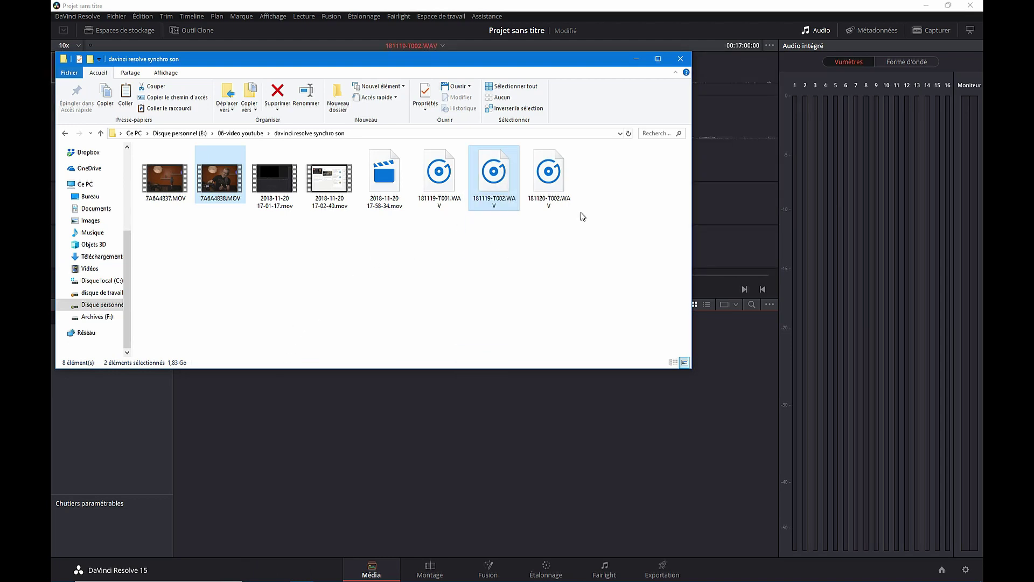
left_click(636, 59)
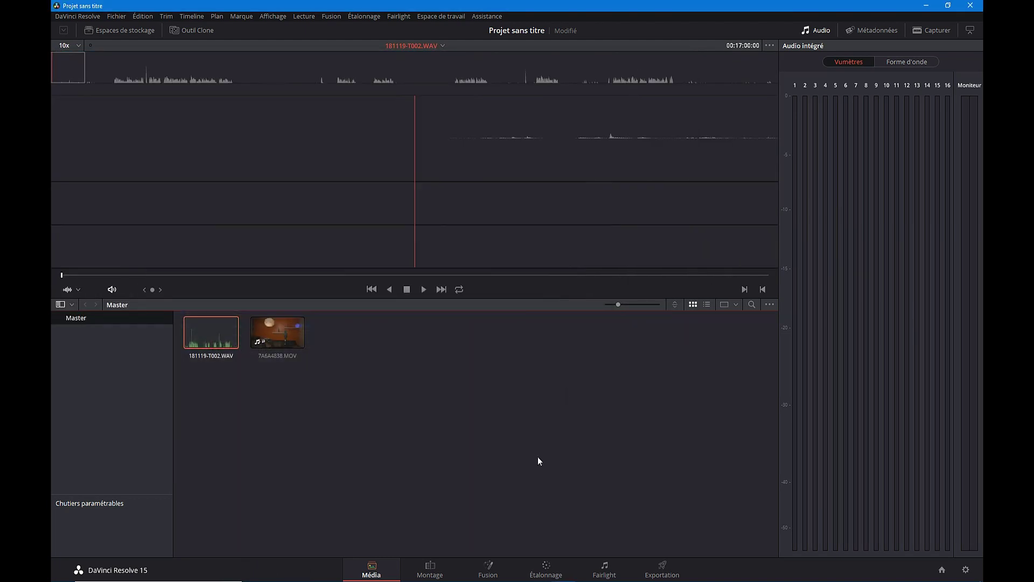
Step: Load 7A6A4838.MOV in the viewer and park the playhead on the hand clap frame at 04:41:07:00
left_click(283, 336)
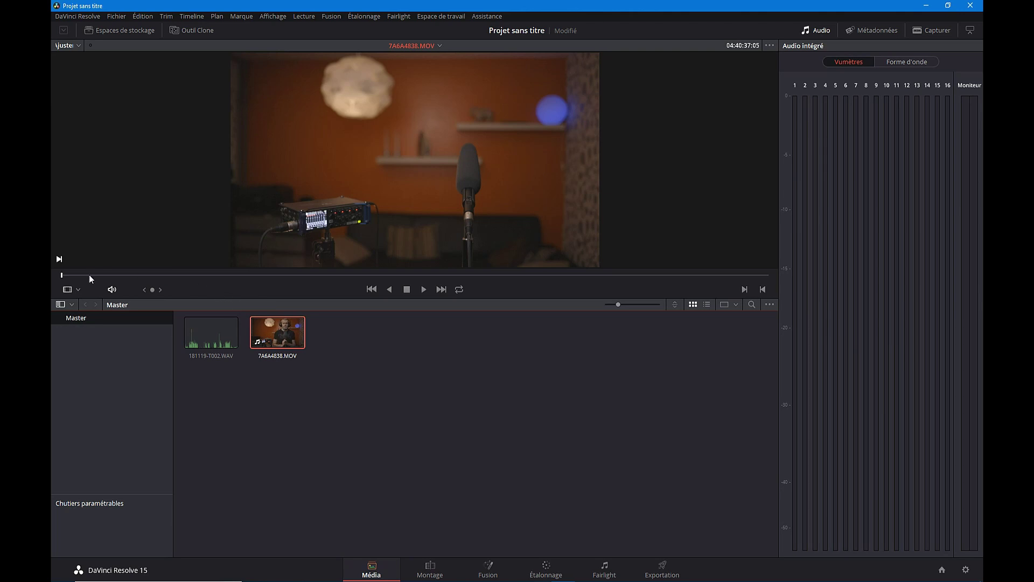
left_click_drag(89, 276, 188, 270)
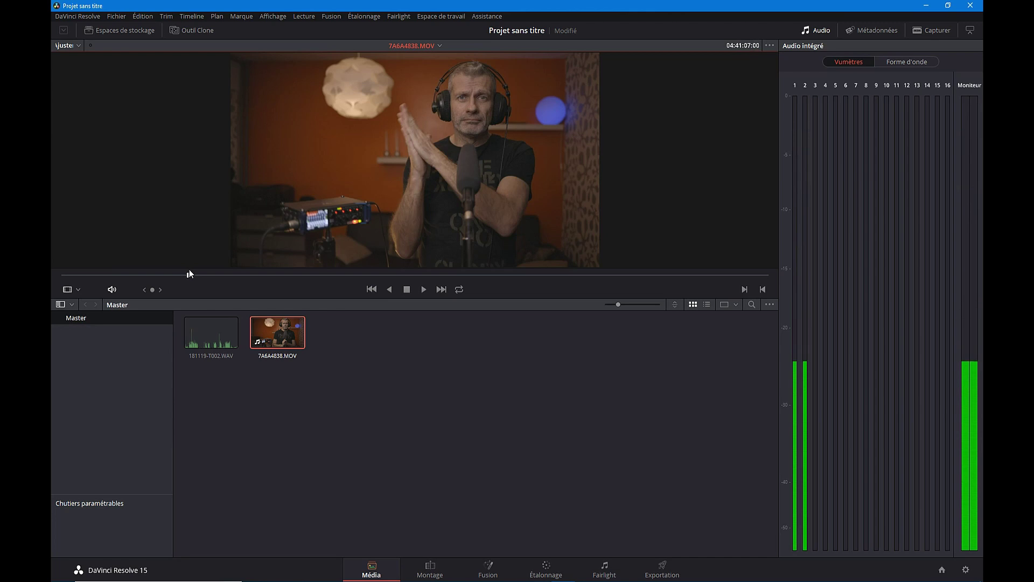
key("Left")
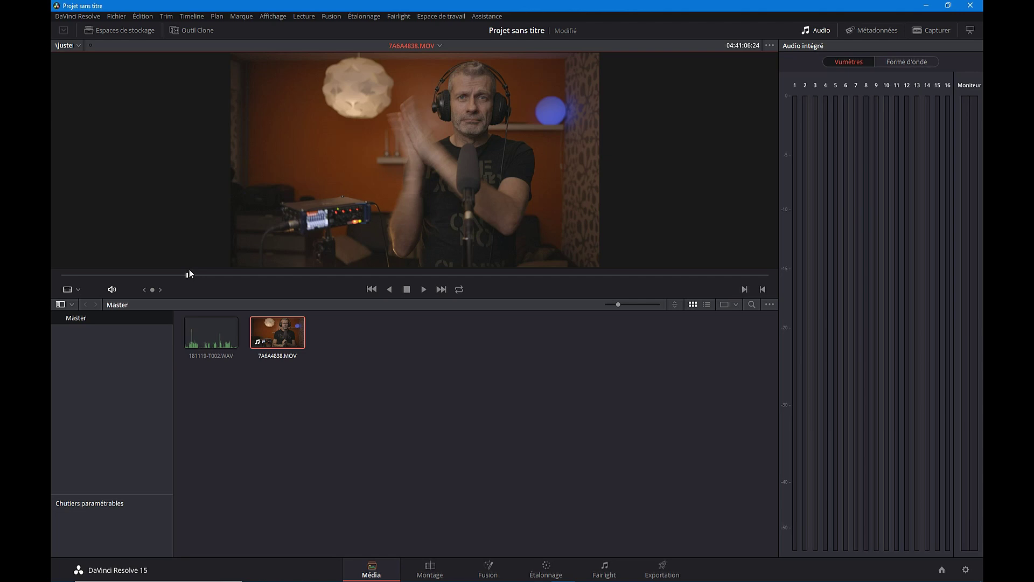
key("Right")
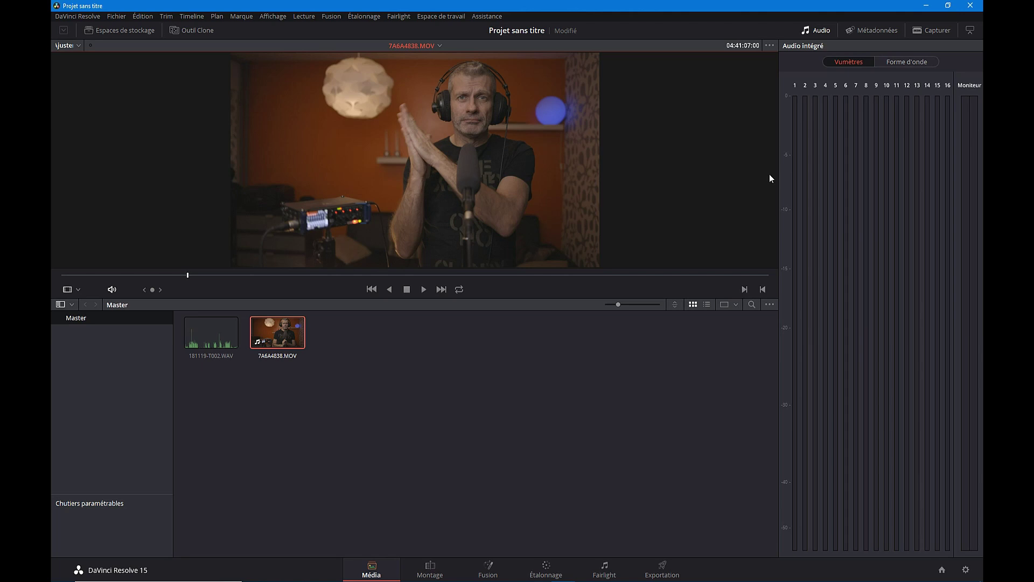
Step: Show the waveform of 181119-T002.WAV and align its playhead with the clap peak at 00:17:22:15
left_click(898, 63)
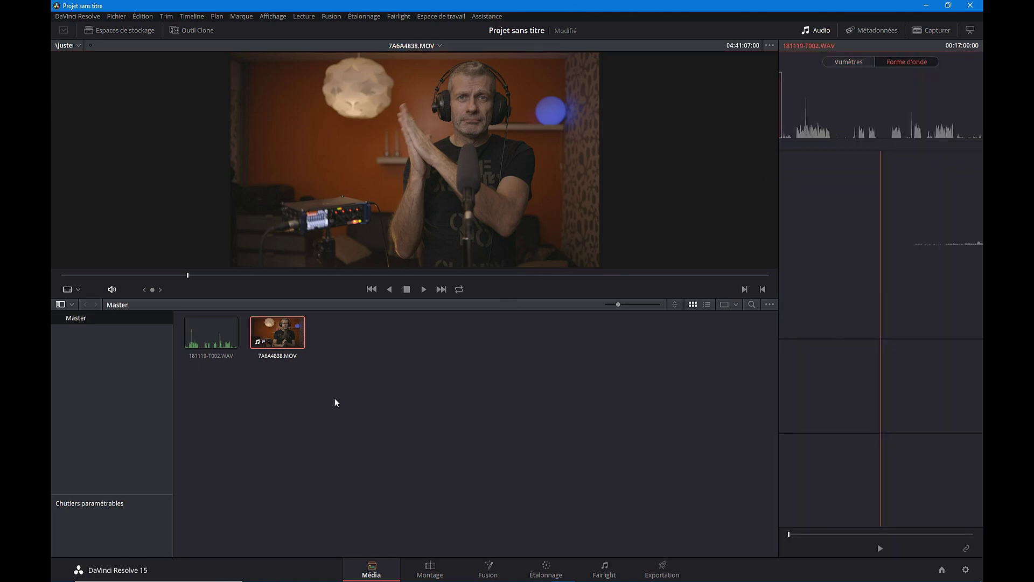
left_click(211, 335)
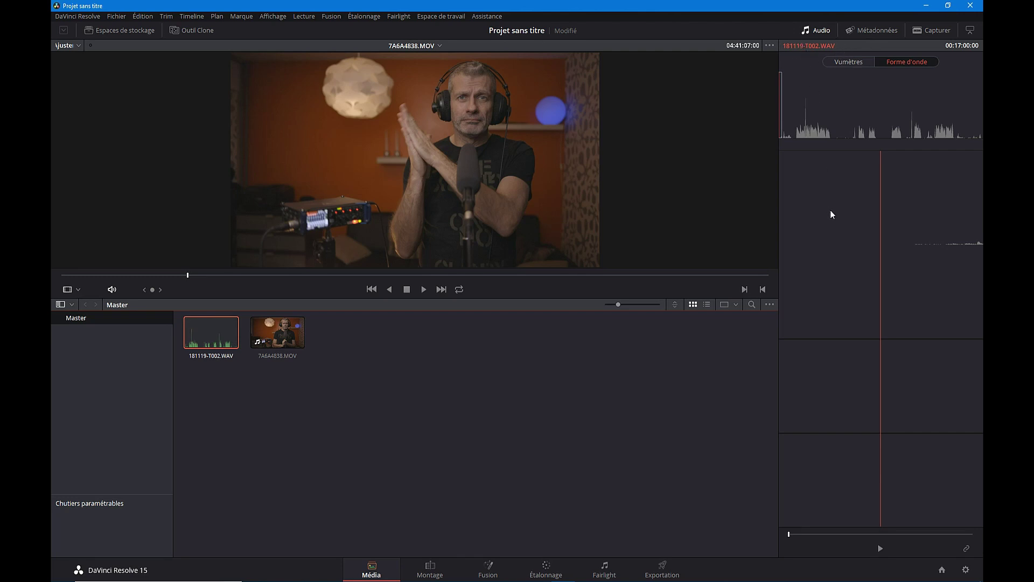
key("Right")
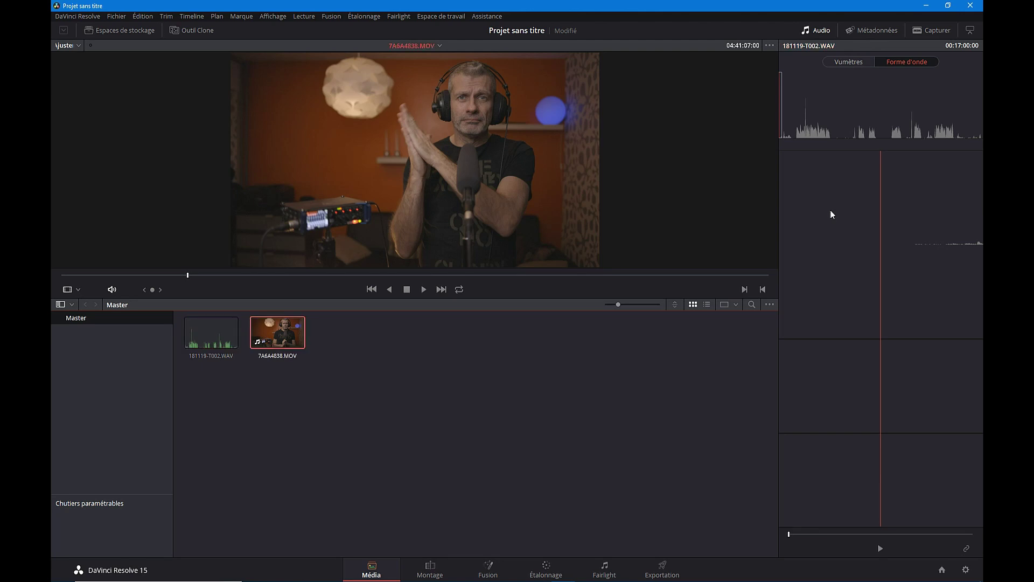
left_click_drag(780, 117, 805, 119)
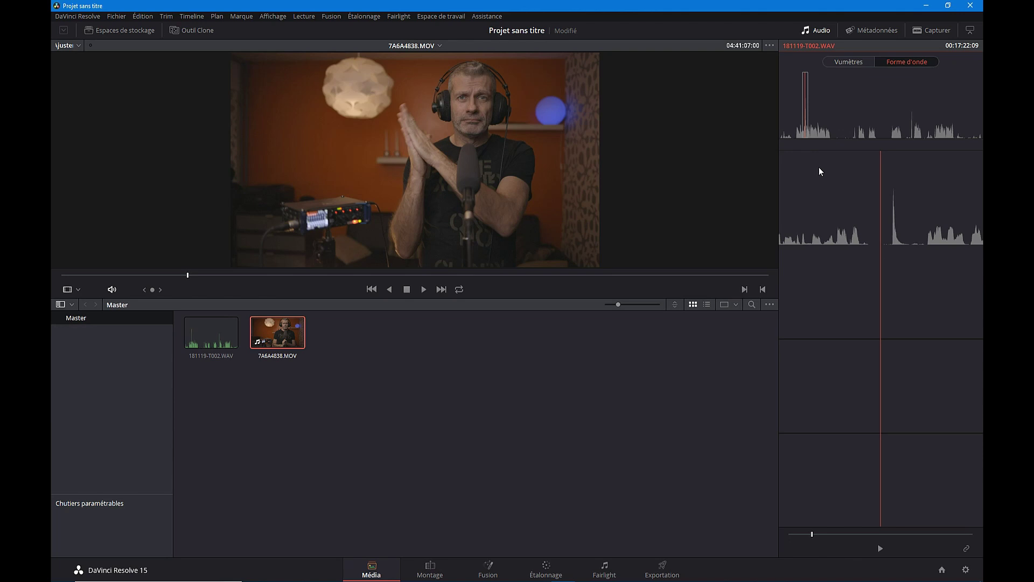
key("Right")
key("Right")
key("Right")
key("Right")
key("Right")
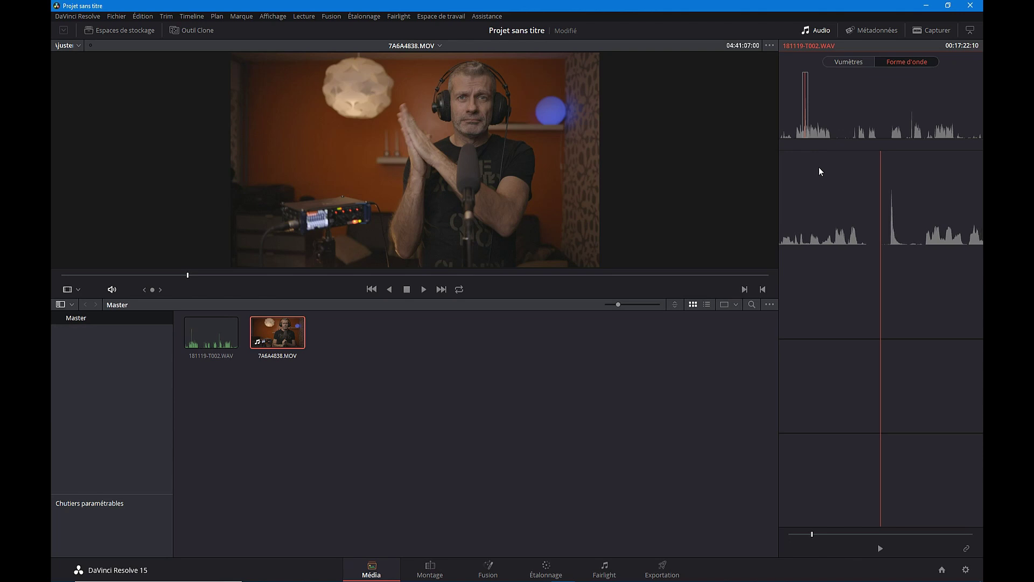
key("Right")
key("Right")
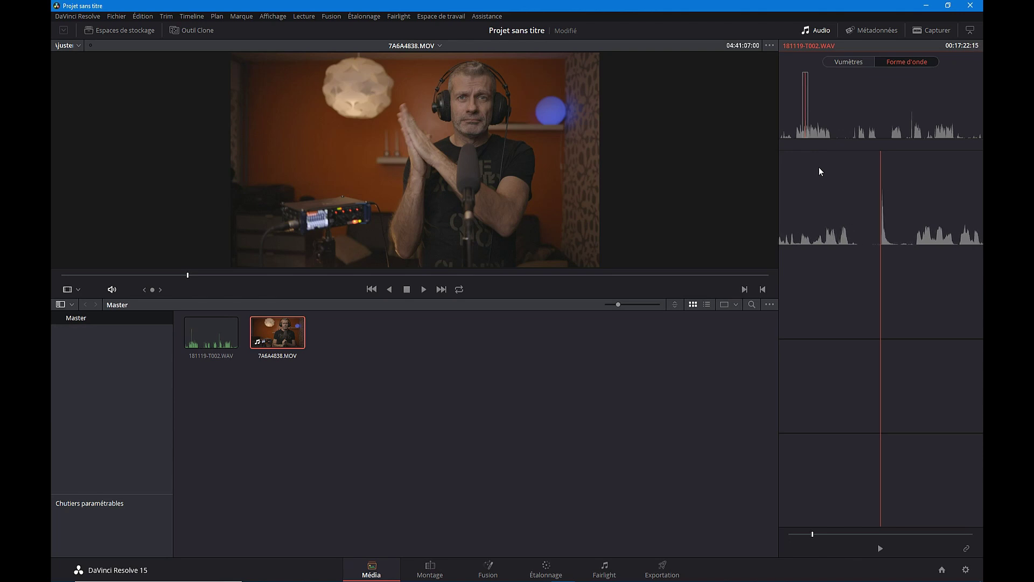
key("Left")
Step: Link the WAV audio to the video clip at the aligned clap positions and play the clip to check synchronization
left_click(967, 549)
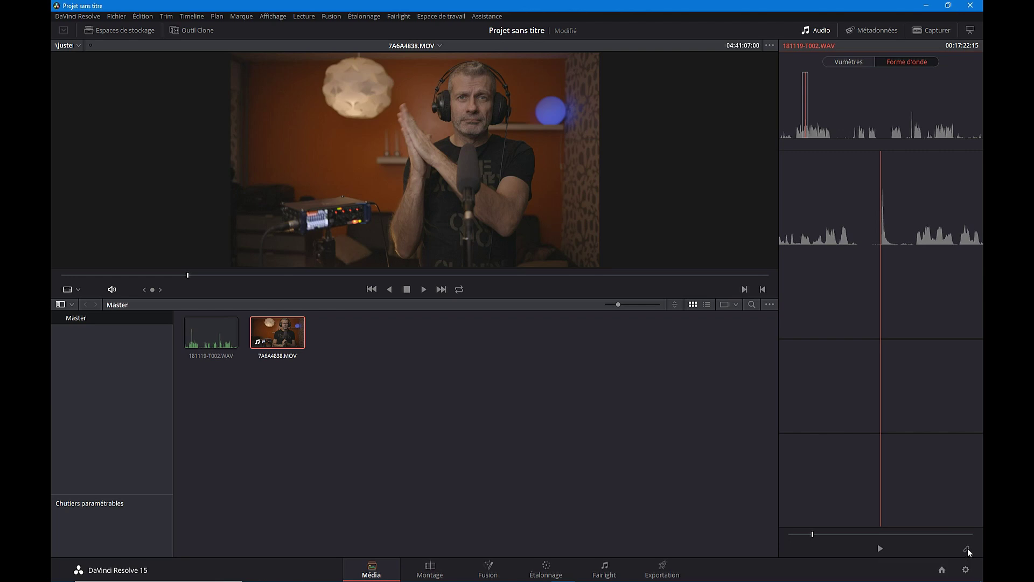
left_click(423, 290)
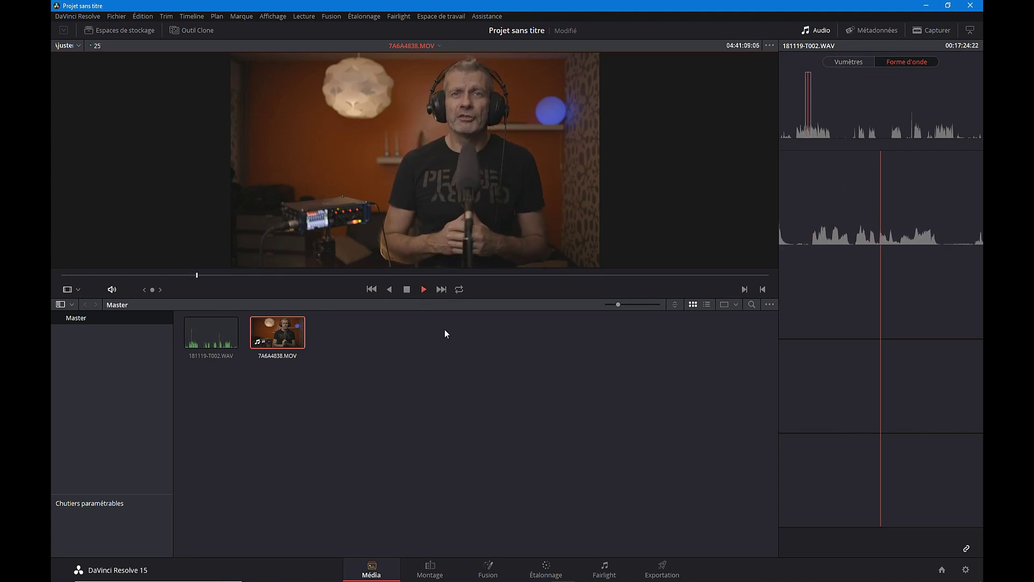
left_click(406, 289)
Step: Switch to the Edit page, show the media pool and load 7A6A4838.MOV in the source viewer
left_click(429, 569)
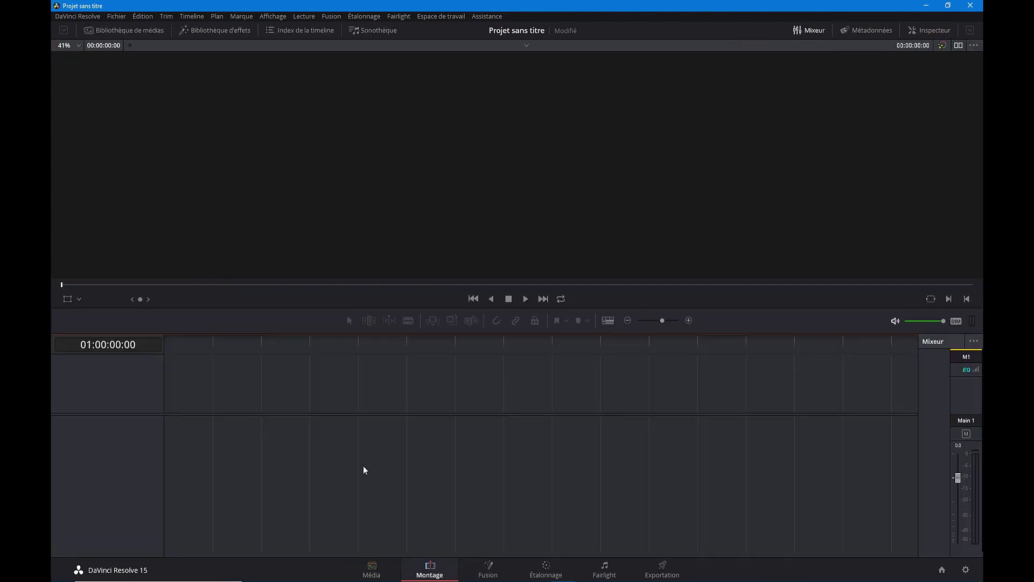
left_click(138, 33)
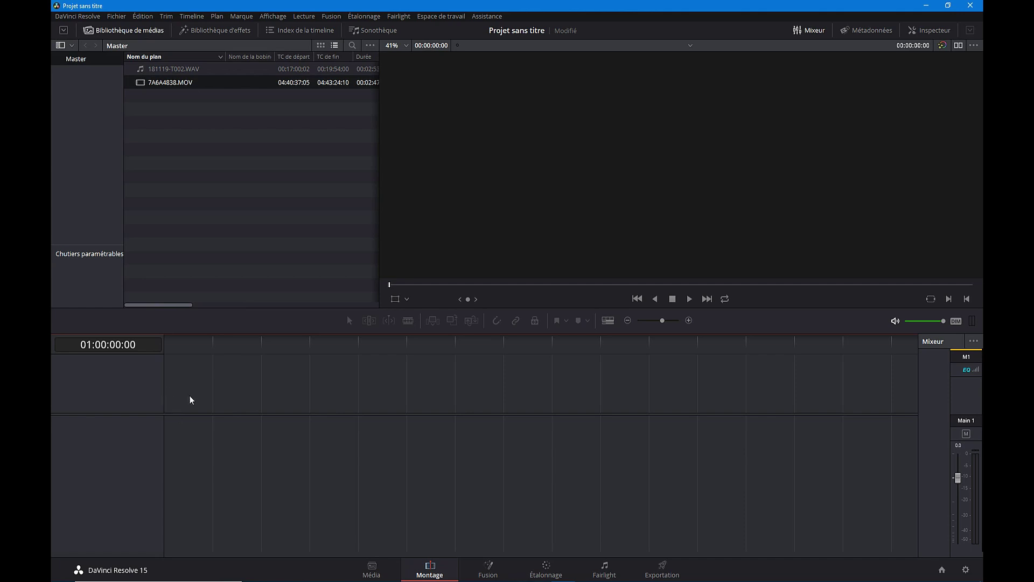
left_click(251, 83)
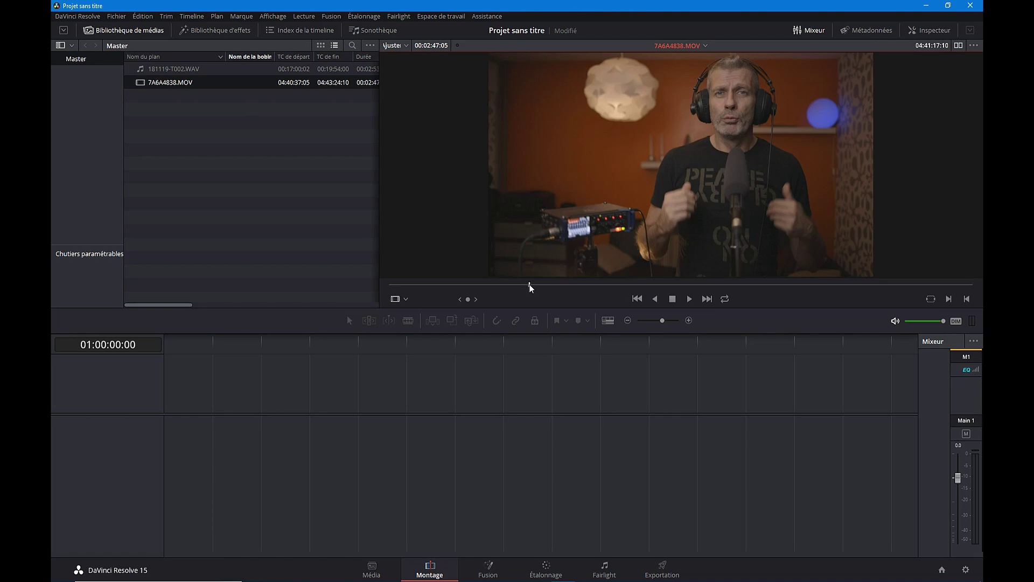
Step: Step backward through 7A6A4838.MOV, first by seconds and then frame by frame, to examine its picture and sound
key("shift+Left")
key("shift+Left")
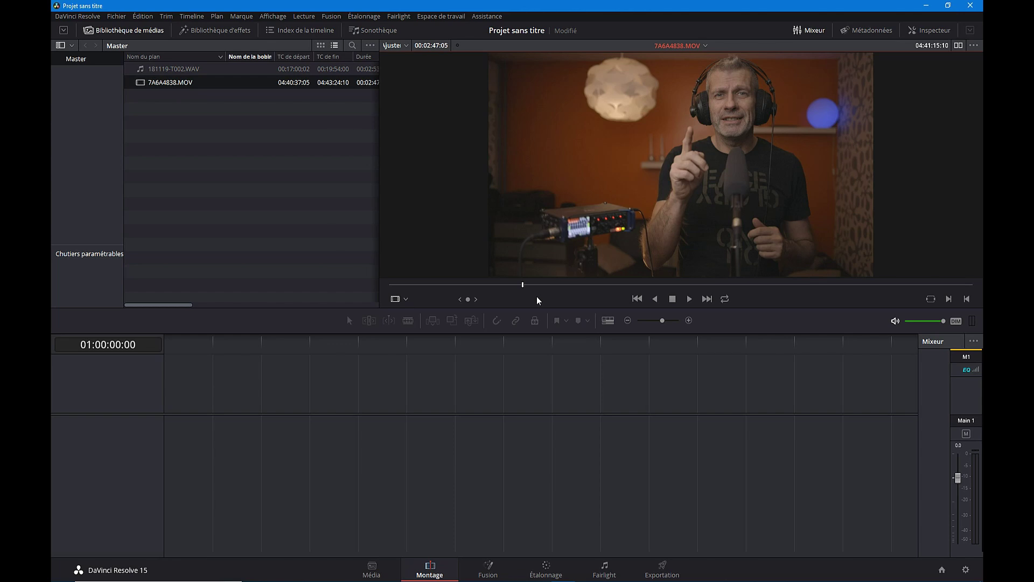
key("Left")
key("Left")
key("Left")
key("Left")
key("Left")
key("Left")
key("Left")
key("Left")
key("Left")
key("Left")
key("Left")
key("Left")
key("Left")
key("Left")
key("Left")
key("Left")
key("Left")
key("Left")
key("Left")
key("Left")
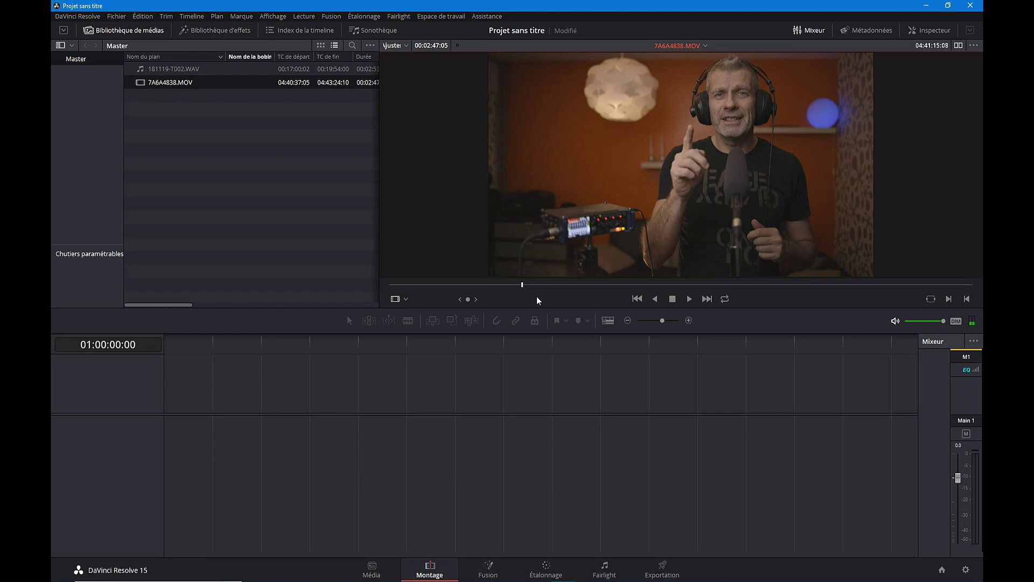
key("Left")
key("Left")
key("Left")
key("Left")
key("Left")
key("Left")
key("Left")
key("Left")
key("Left")
key("Left")
key("Left")
key("Left")
key("Left")
key("Left")
key("Left")
key("Left")
key("Left")
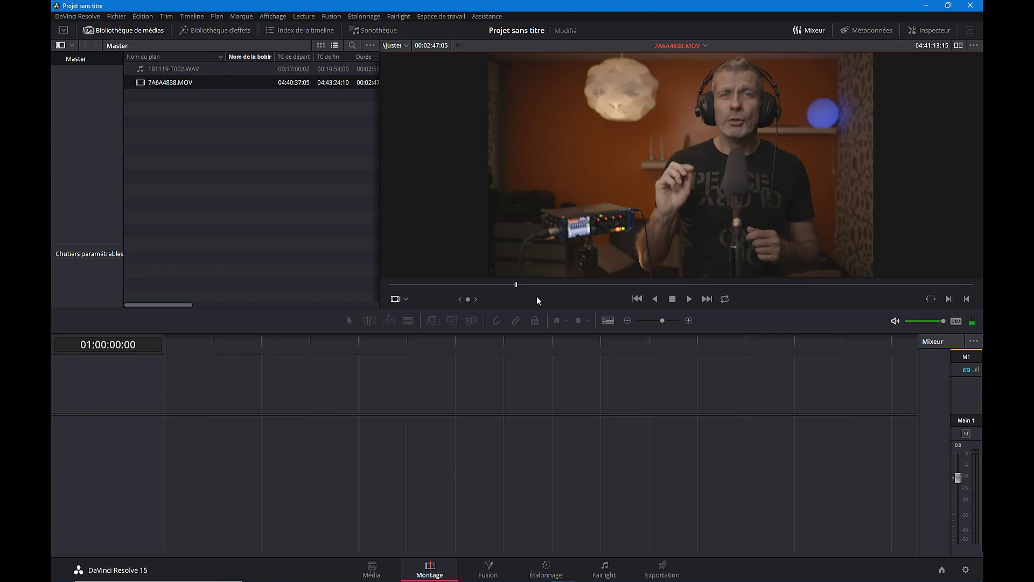
key("Left")
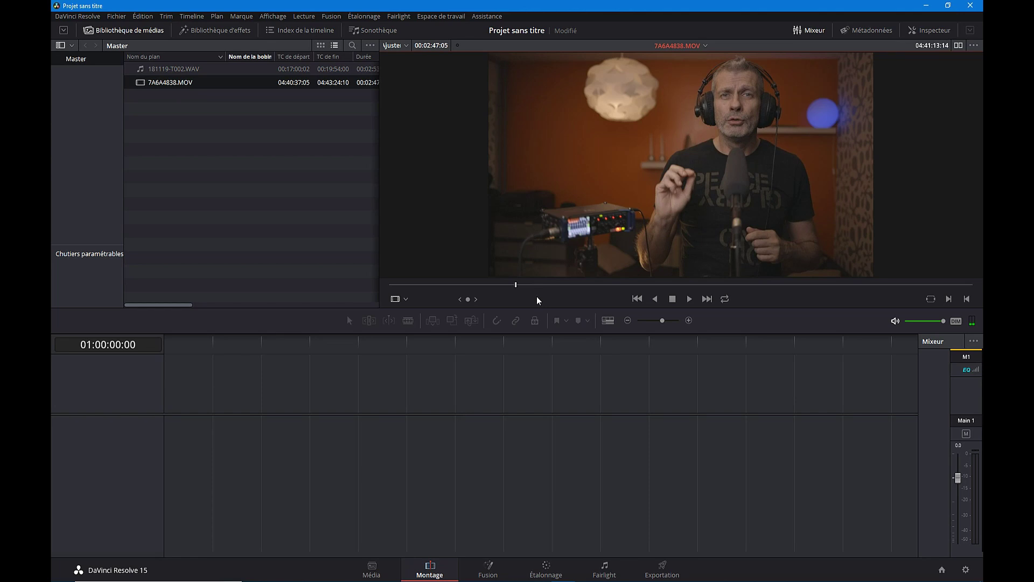
key("Left")
key("Left")
key("Left")
key("Left")
key("Left")
key("Left")
key("Left")
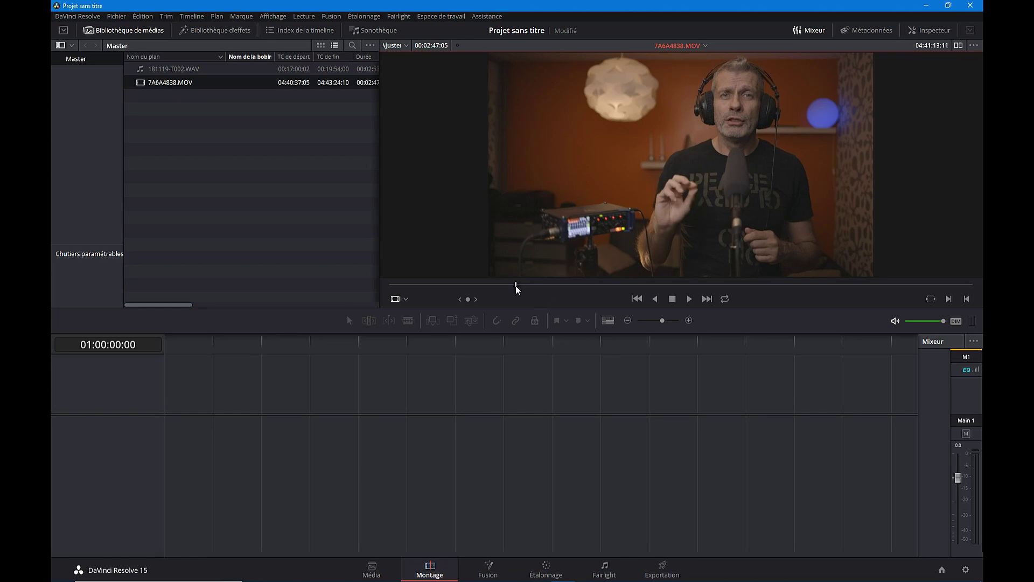
Step: Display the audio track of 7A6A4838.MOV in the source viewer and move back to 04:40:59:09 on its waveform
left_click(406, 300)
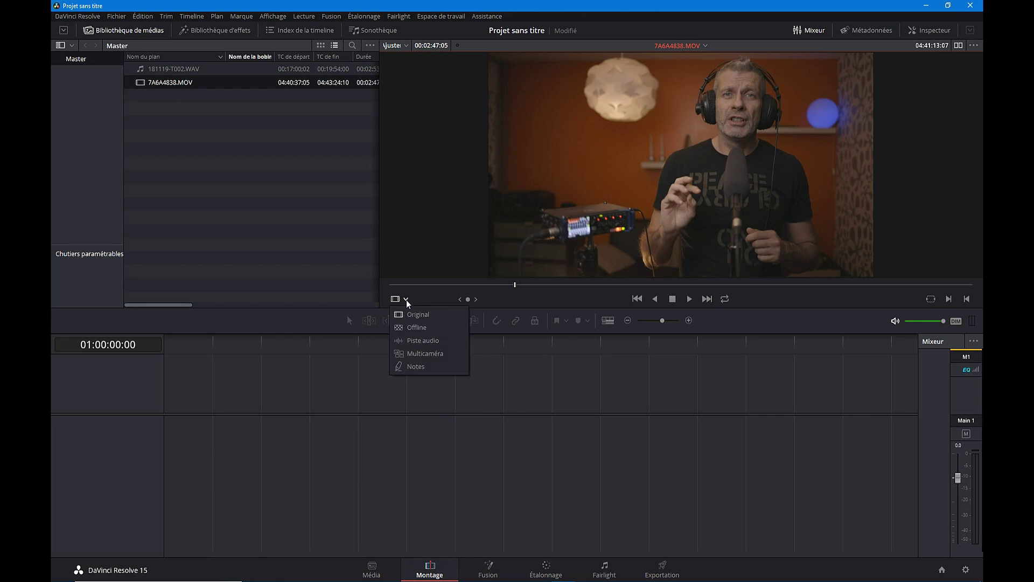
left_click(423, 340)
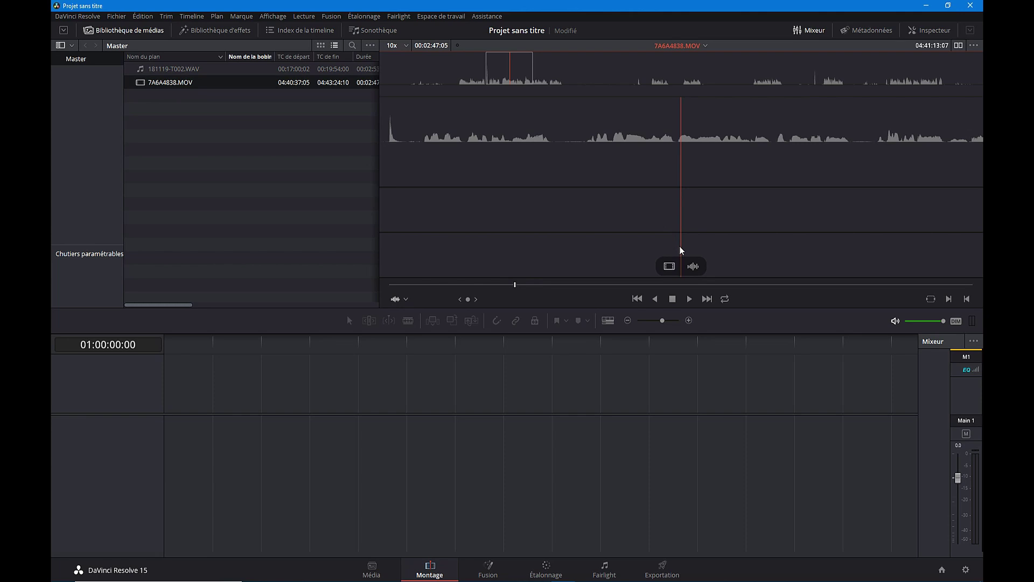
left_click_drag(509, 76, 460, 85)
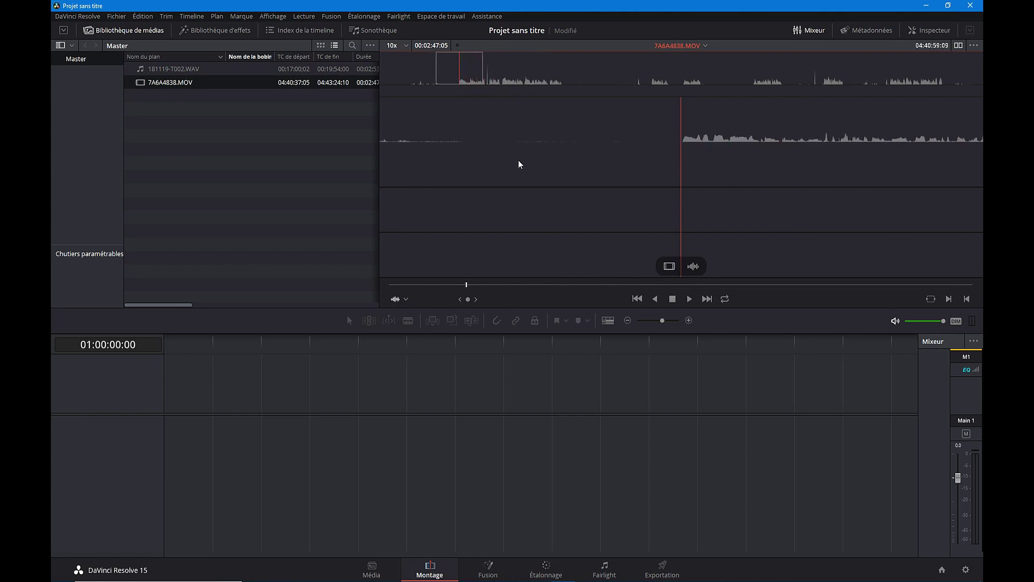
Step: Mark the range from 04:40:59:09 to 04:41:27:16 in 7A6A4838.MOV, just before and after the first long spoken passage
key("i")
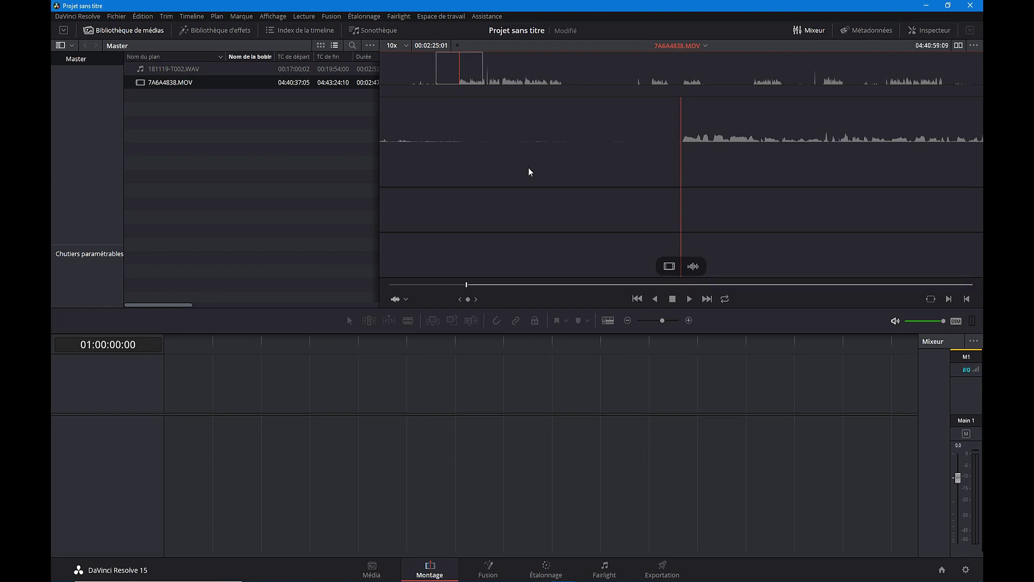
left_click_drag(460, 66, 562, 74)
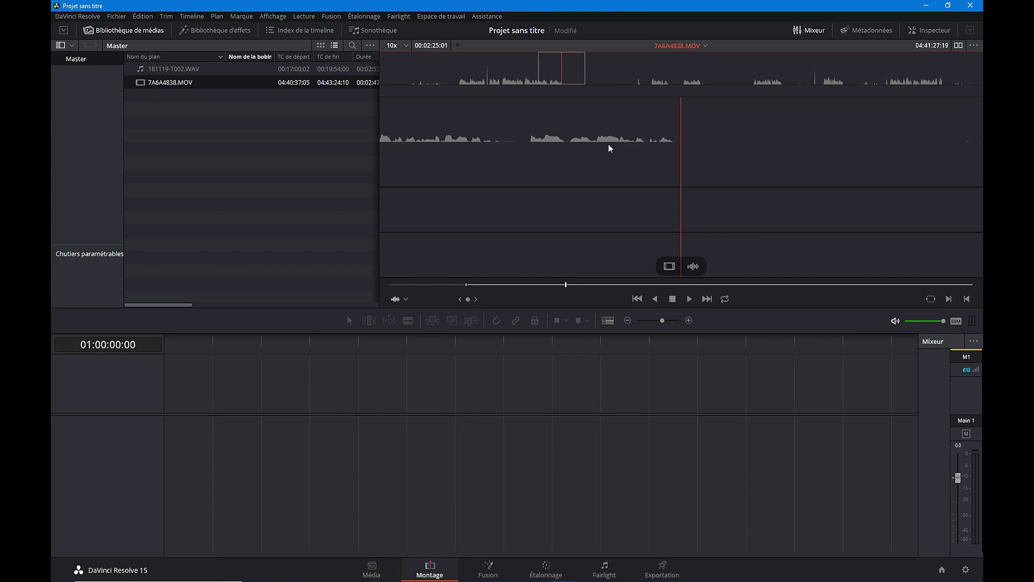
key("Left")
key("Left")
key("o")
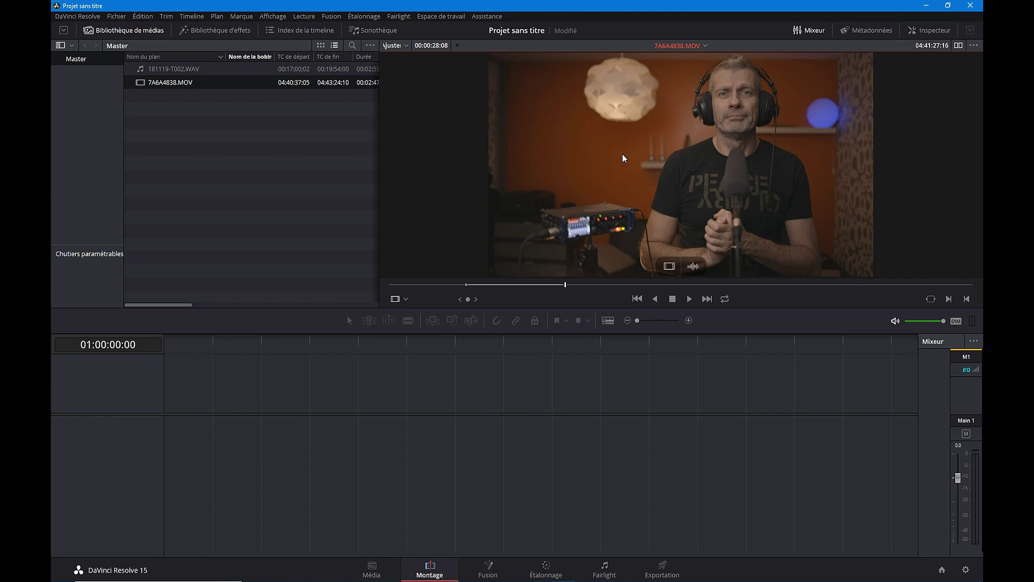
Step: Place the marked range of 7A6A4838.MOV on Video 1 of the empty timeline at about 01:00:29:23 and briefly play it
left_click_drag(622, 154, 204, 406)
left_click(689, 298)
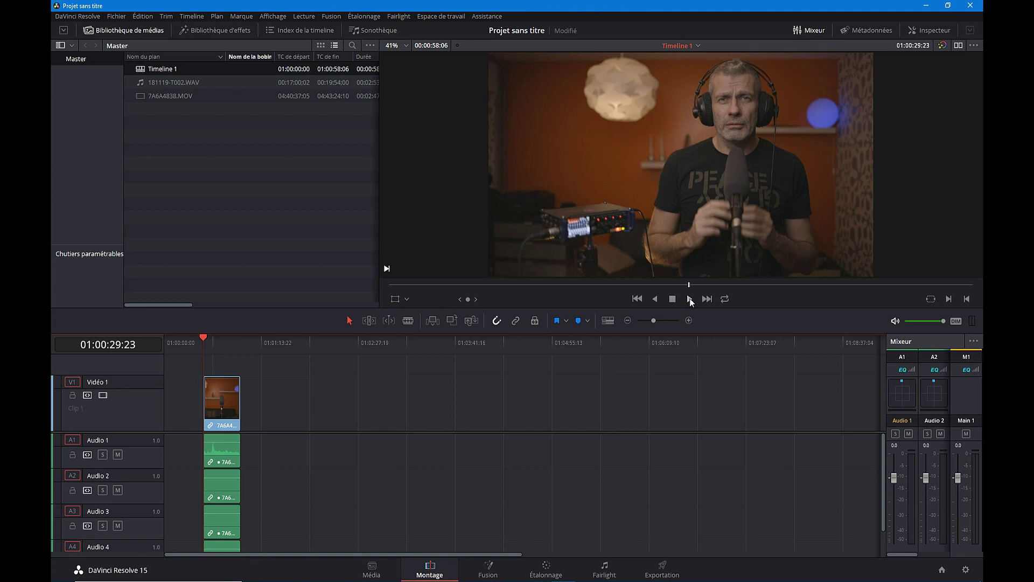
left_click(689, 298)
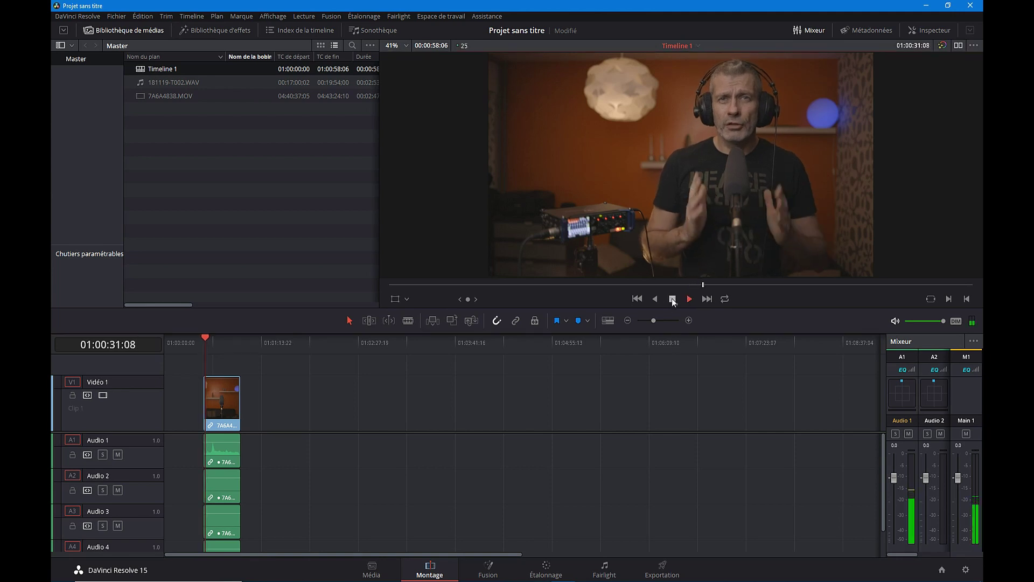
left_click(672, 299)
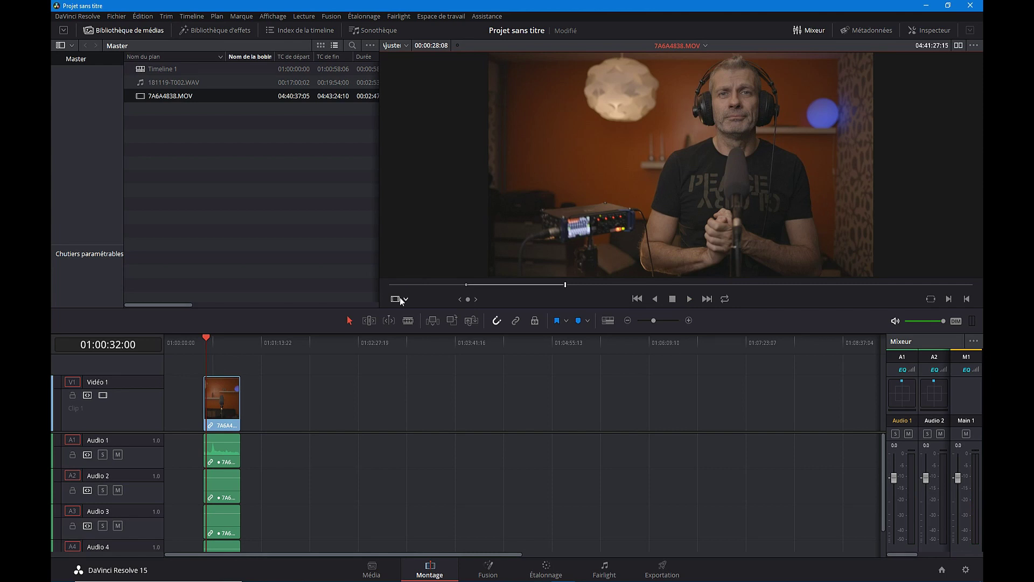
Step: Using the audio track of 7A6A4838.MOV, mark a second range from about 04:42:21 to 04:42:28:16 and place it directly after the first timeline clip
left_click(399, 297)
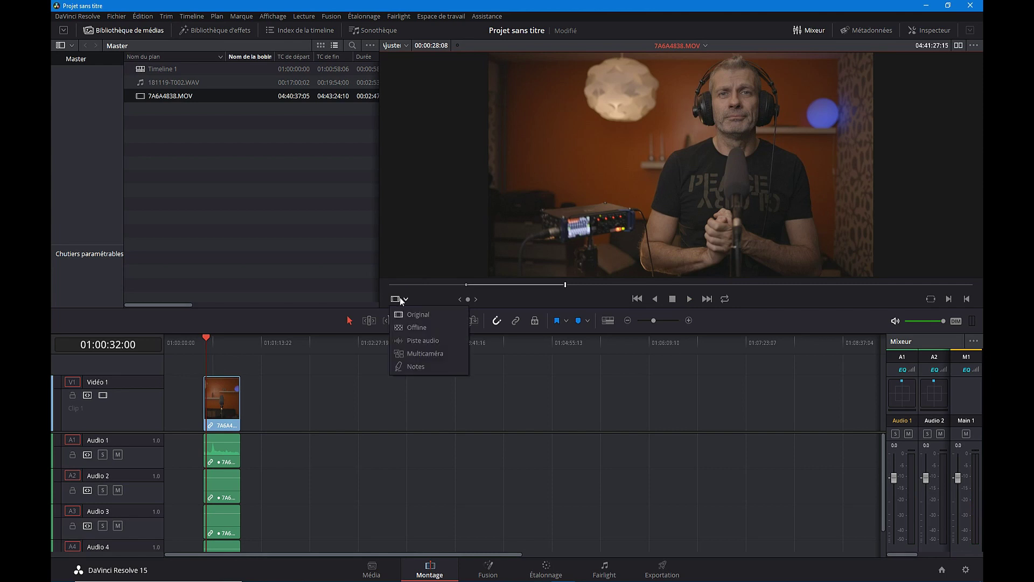
left_click(424, 340)
left_click_drag(568, 64, 748, 79)
key("space")
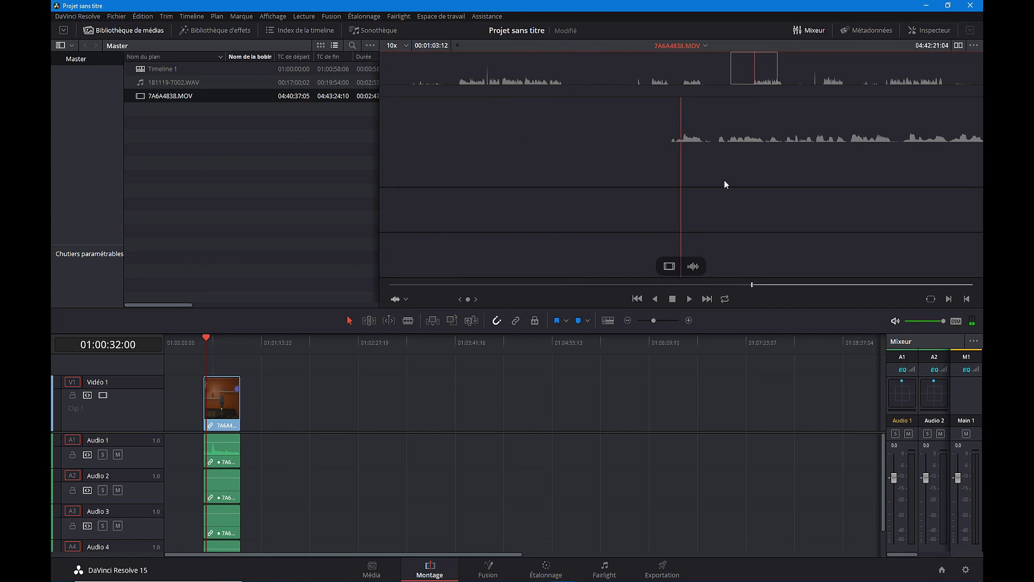
left_click_drag(754, 66, 781, 70)
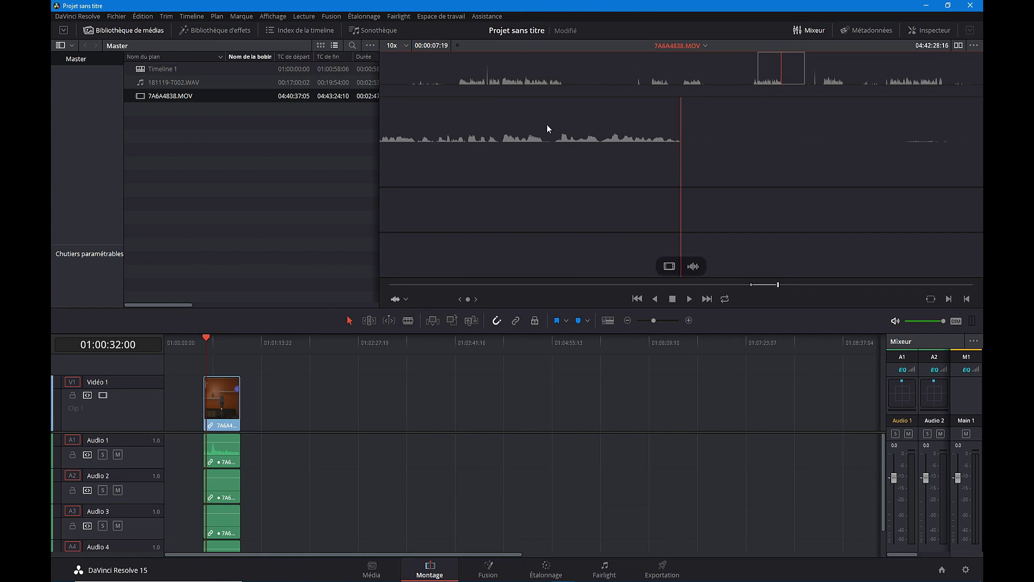
left_click_drag(564, 124, 251, 420)
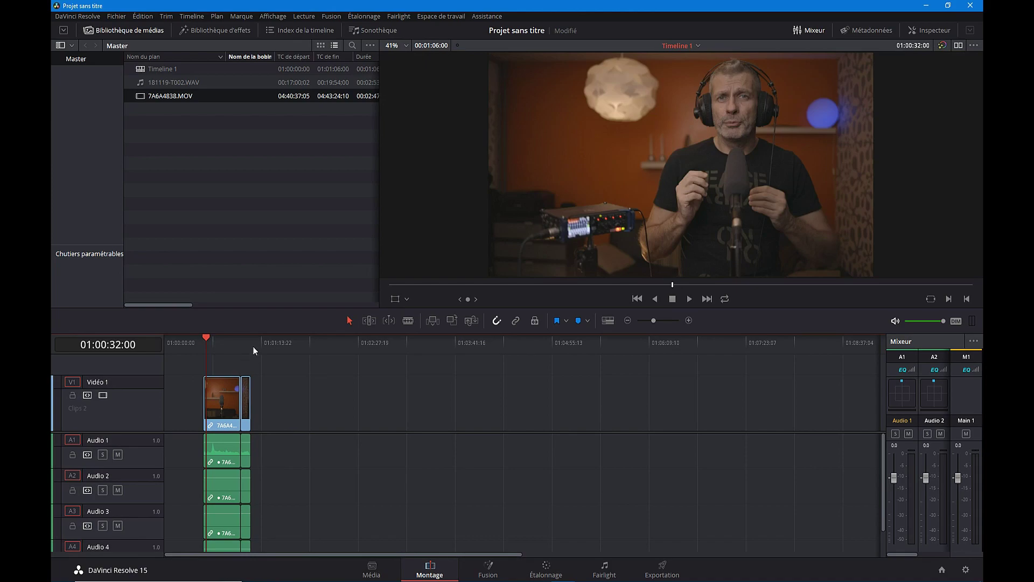